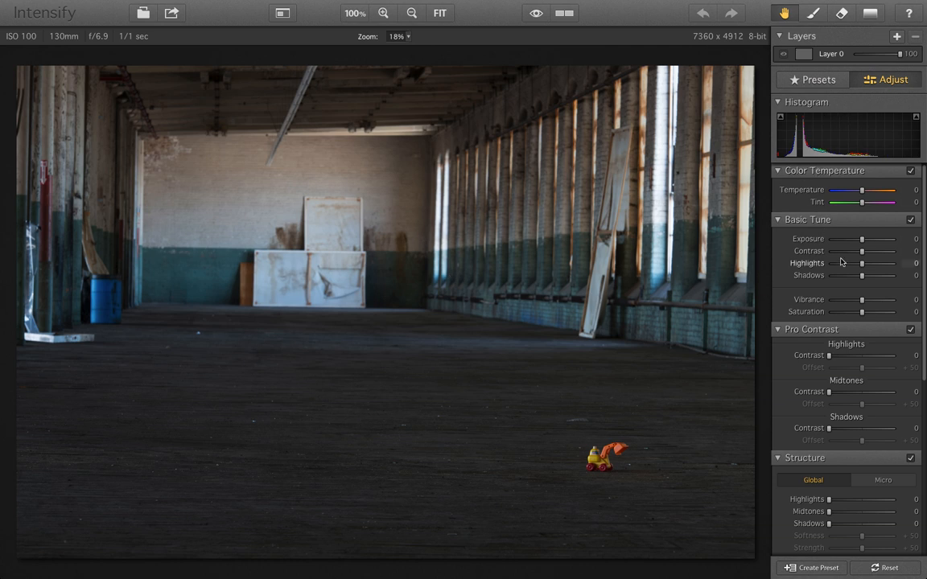
Collapse and re-expand the Basic Tune section, and switch its adjustments off and on again
{"action": "scroll", "coordinate": [849, 352], "scroll_direction": "down", "scroll_amount": 1}
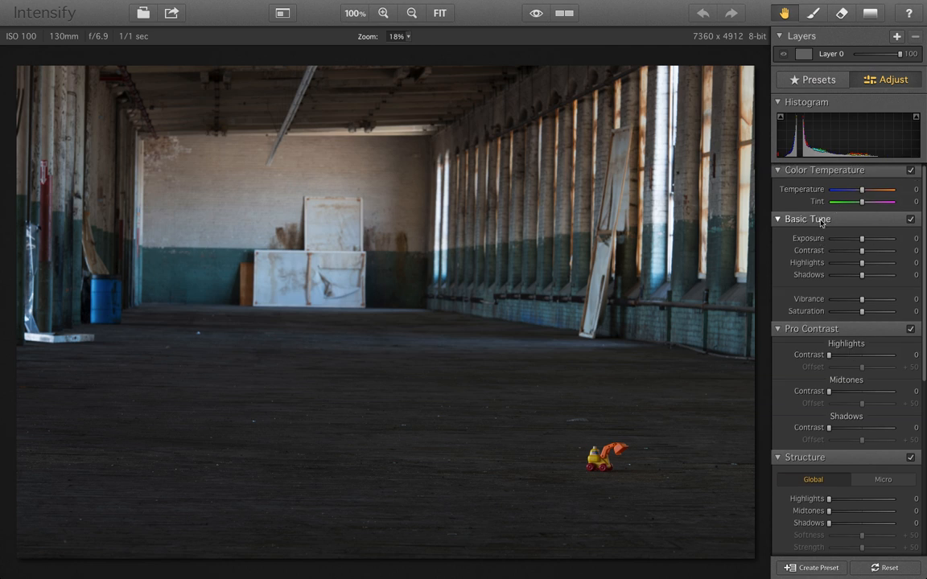
{"action": "left_click", "coordinate": [888, 220]}
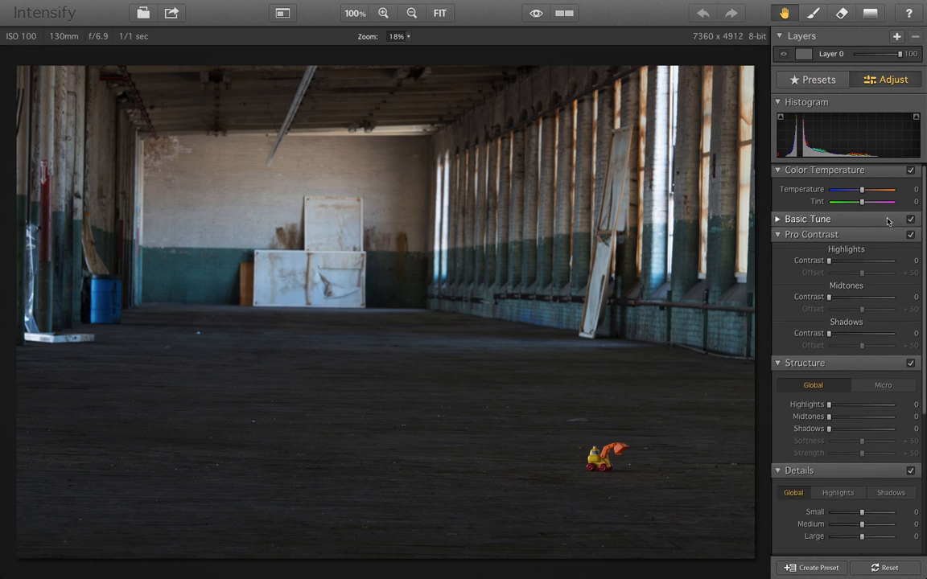
{"action": "left_click", "coordinate": [888, 221]}
{"action": "left_click", "coordinate": [911, 220]}
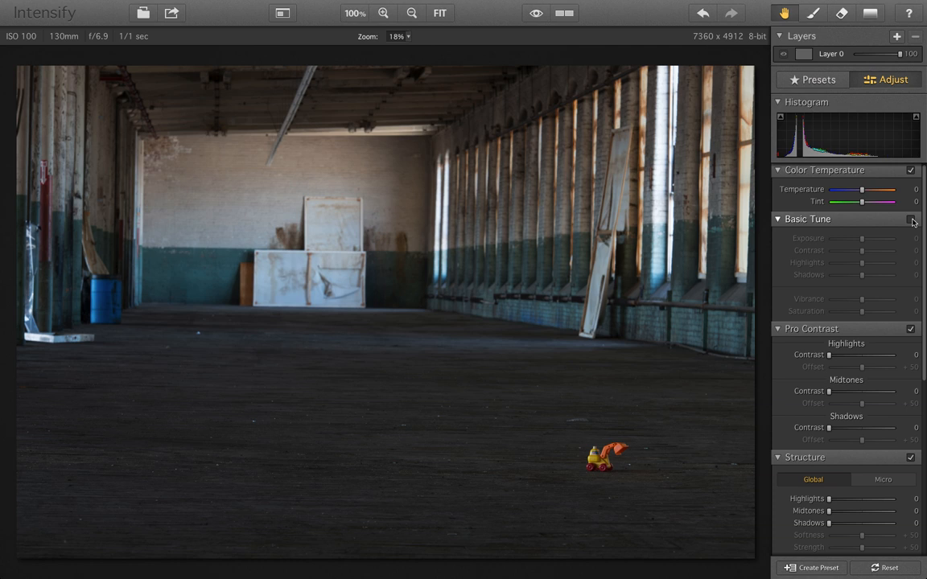
{"action": "left_click", "coordinate": [911, 220]}
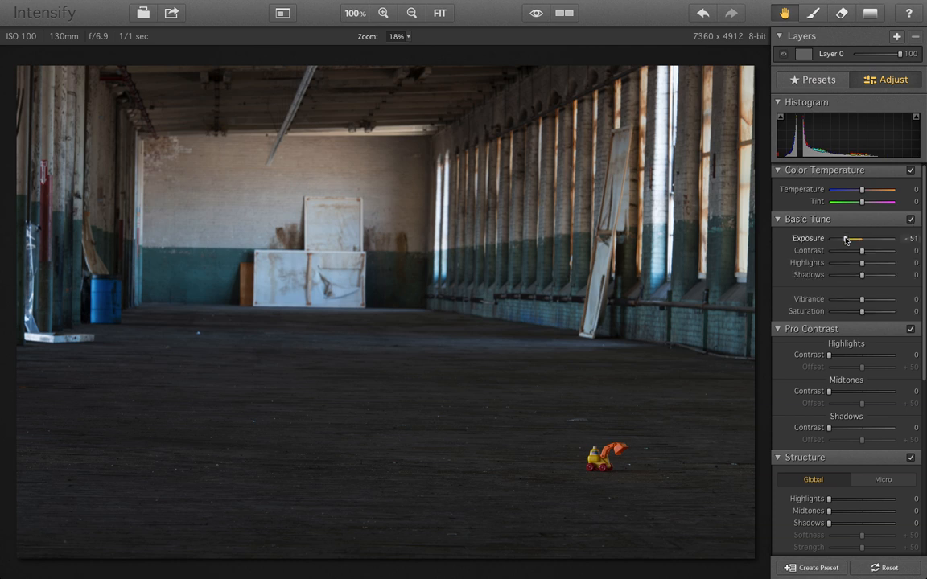
Try an Exposure of -49, compare it with Basic Tune off and on, and reset Exposure to 0
{"action": "left_click_drag", "start_coordinate": [861, 239], "coordinate": [847, 242]}
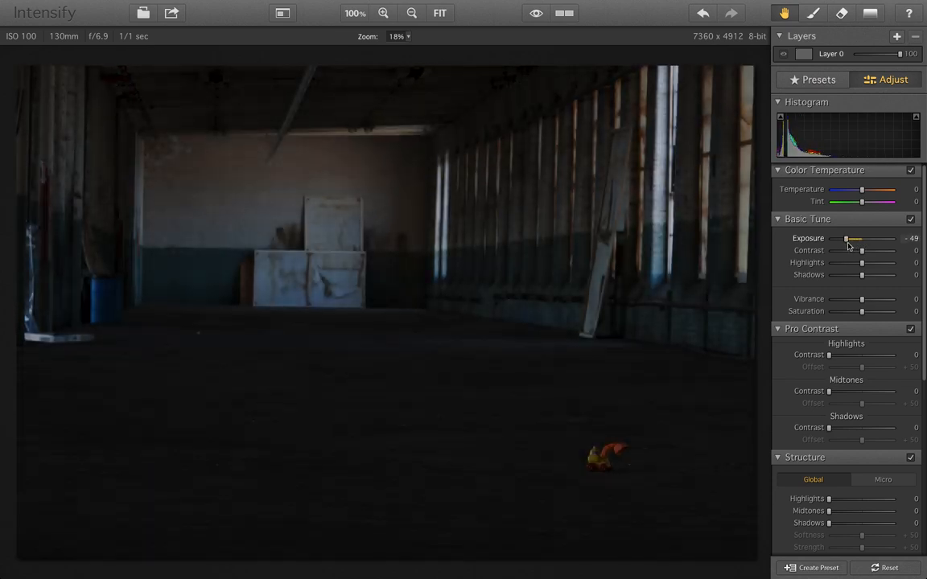
{"action": "left_click", "coordinate": [911, 220]}
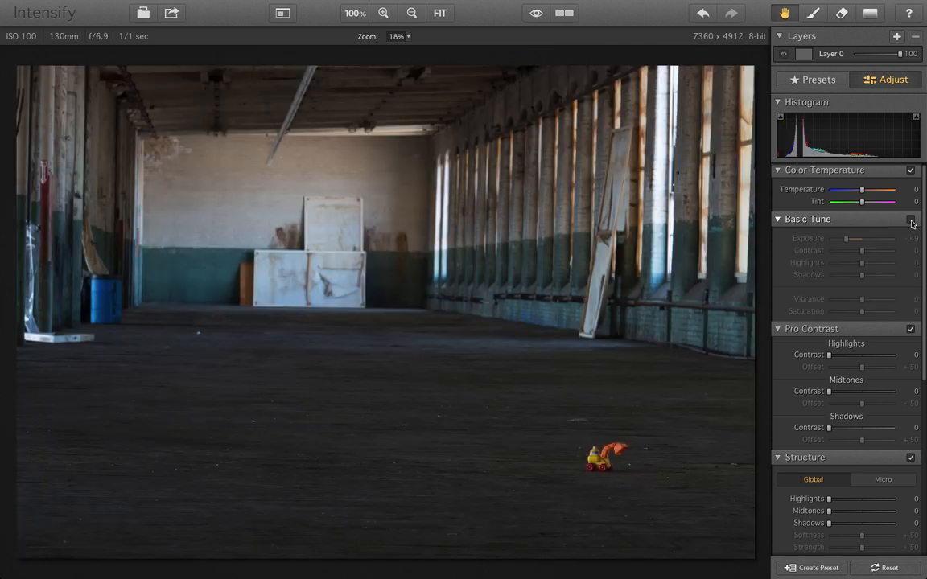
{"action": "left_click", "coordinate": [911, 221]}
{"action": "double_click", "coordinate": [819, 240]}
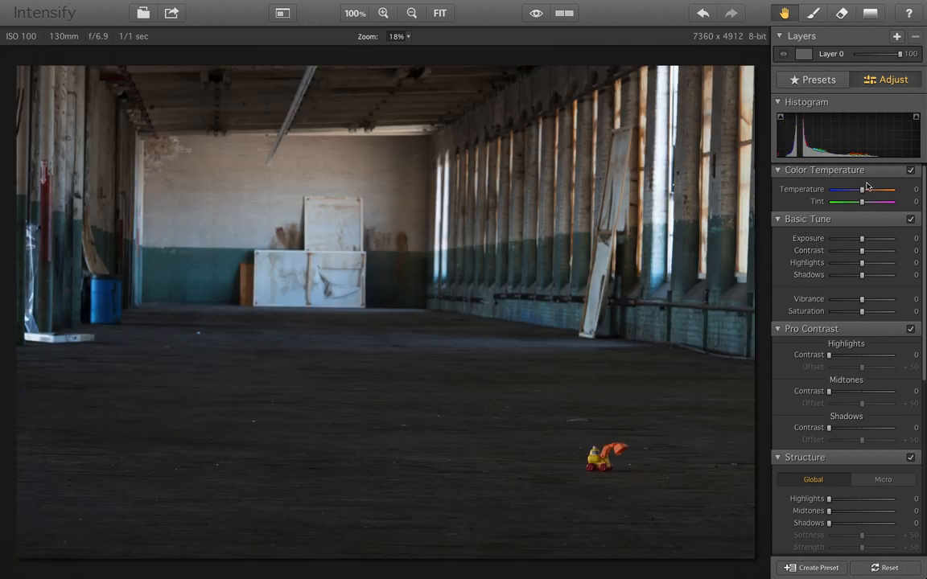
{"action": "mouse_move", "coordinate": [862, 190]}
{"action": "left_mouse_down"}
{"action": "mouse_move", "coordinate": [874, 193]}
{"action": "mouse_move", "coordinate": [859, 190]}
{"action": "left_mouse_up"}
Set the Shadows Contrast in Pro Contrast to +7, keeping its Offset at +50
{"action": "scroll", "coordinate": [821, 298], "scroll_direction": "down", "scroll_amount": 3}
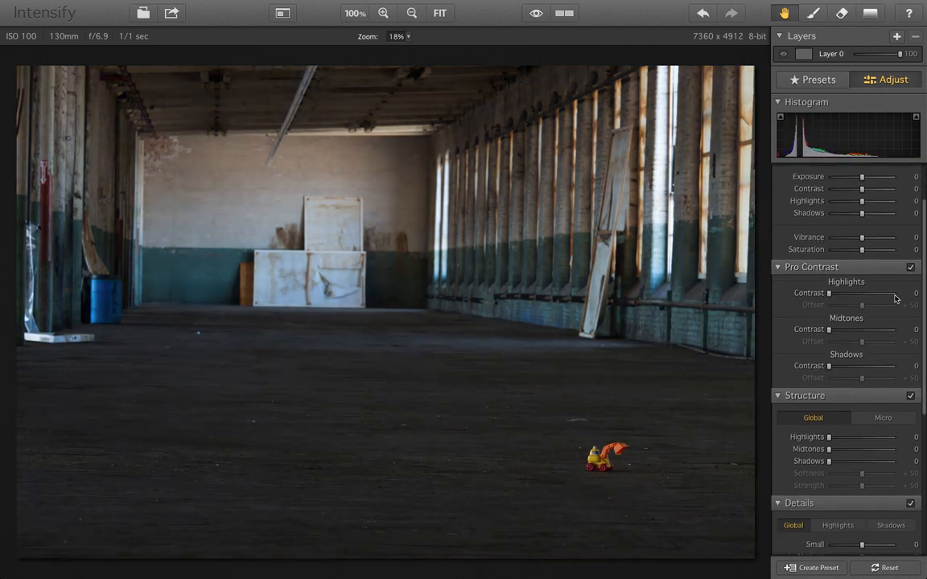
{"action": "scroll", "coordinate": [832, 326], "scroll_direction": "down", "scroll_amount": 3}
{"action": "scroll", "coordinate": [833, 326], "scroll_direction": "down", "scroll_amount": 1}
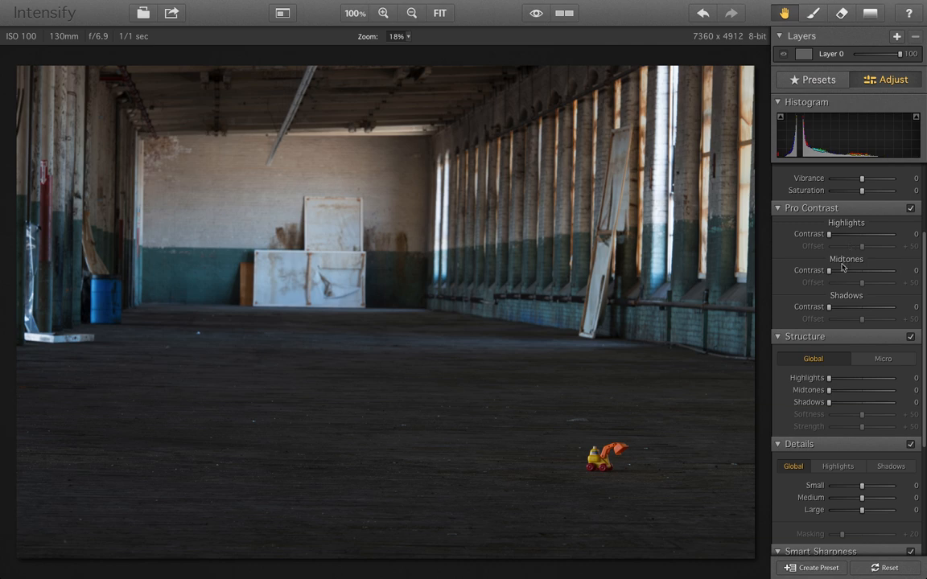
{"action": "left_click_drag", "start_coordinate": [830, 309], "coordinate": [865, 321]}
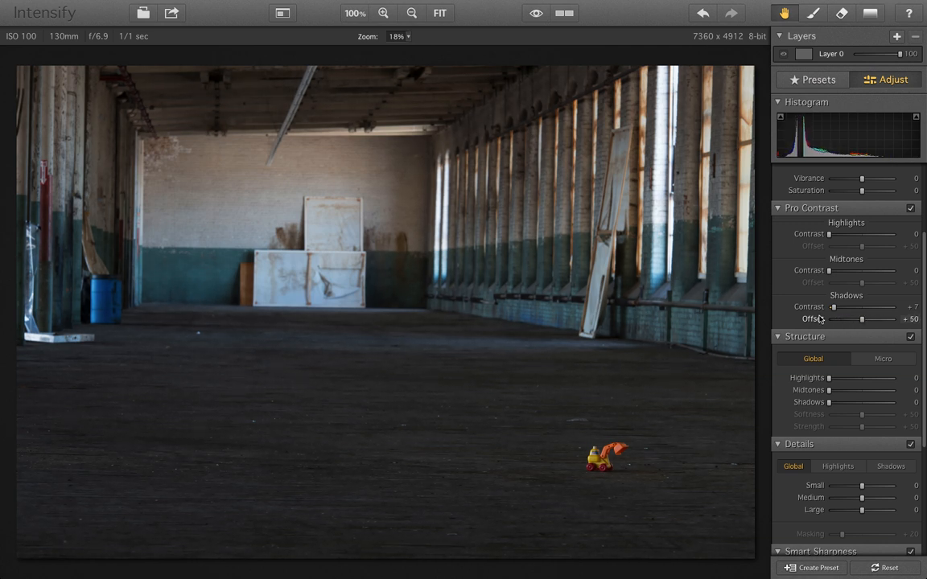
{"action": "double_click", "coordinate": [846, 320]}
Try Global Structure with Shadows at +51 and Softness at +29, and reset Shadows to 0
{"action": "scroll", "coordinate": [821, 321], "scroll_direction": "down", "scroll_amount": 3}
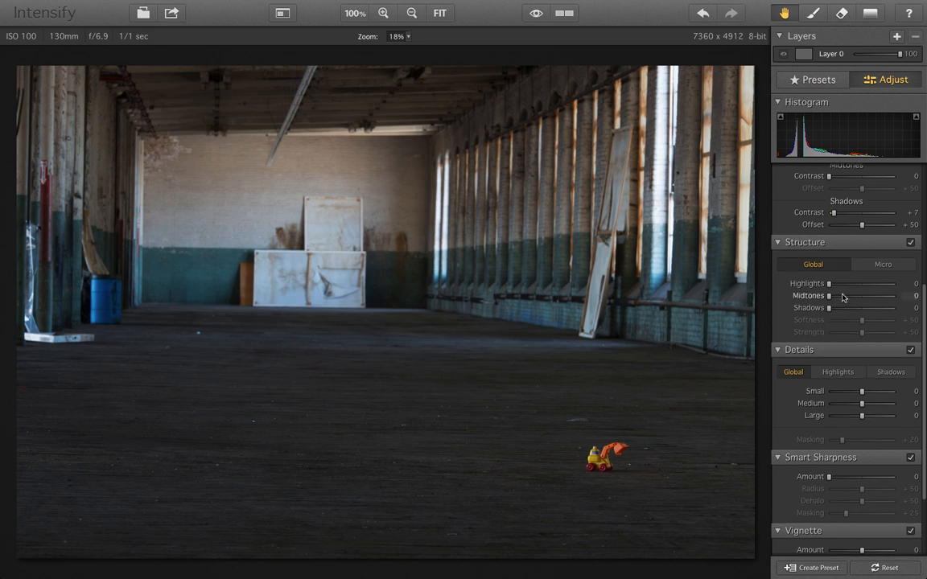
{"action": "scroll", "coordinate": [834, 304], "scroll_direction": "down", "scroll_amount": 1}
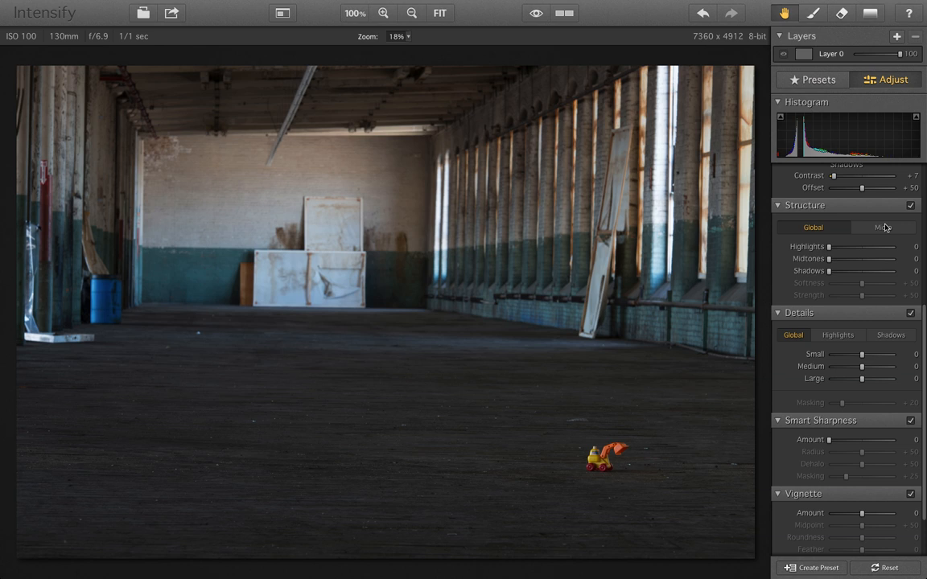
{"action": "left_click_drag", "start_coordinate": [828, 271], "coordinate": [861, 280]}
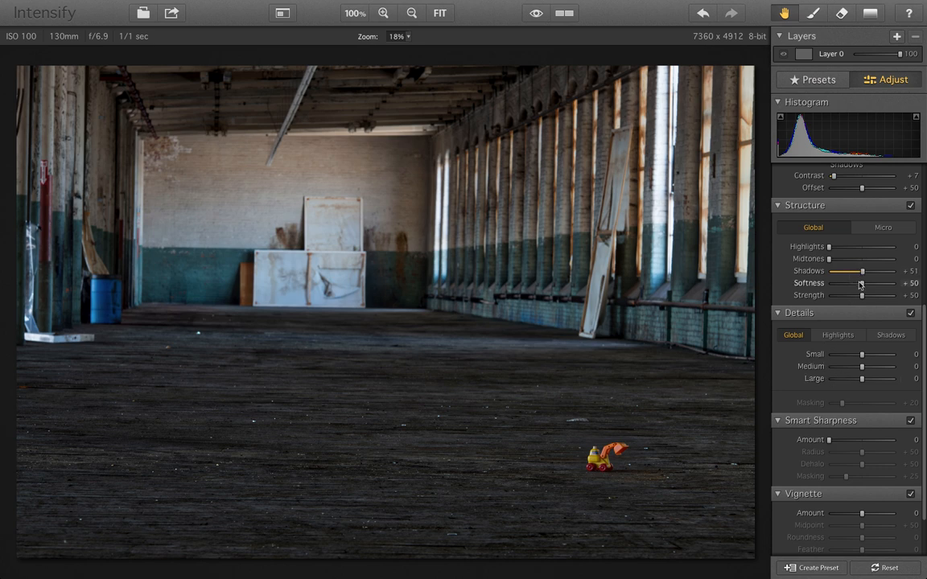
{"action": "mouse_move", "coordinate": [862, 283]}
{"action": "left_mouse_down"}
{"action": "mouse_move", "coordinate": [881, 287]}
{"action": "mouse_move", "coordinate": [849, 285]}
{"action": "left_mouse_up"}
{"action": "double_click", "coordinate": [818, 275]}
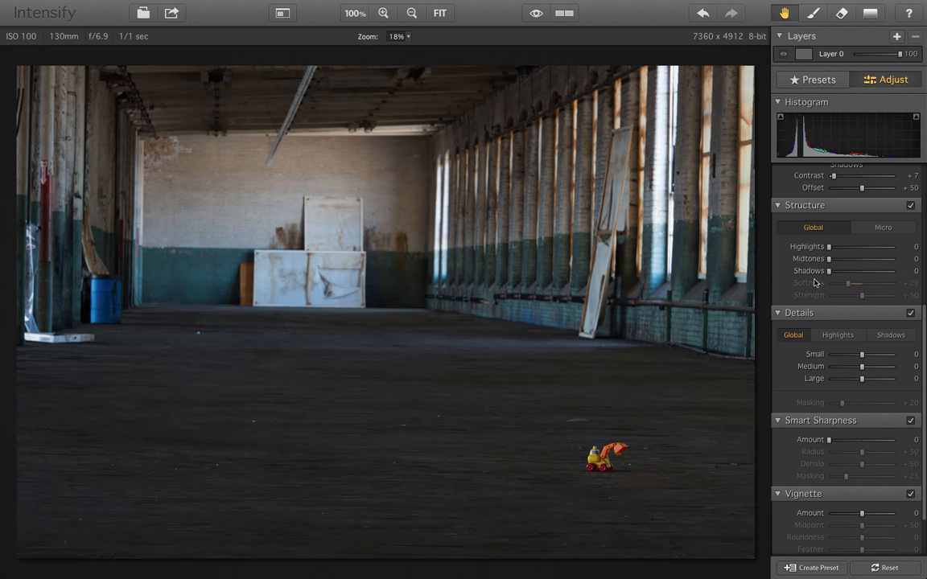
Try Micro Structure with Shadows at +44 and reset it to 0
{"action": "left_click", "coordinate": [883, 228]}
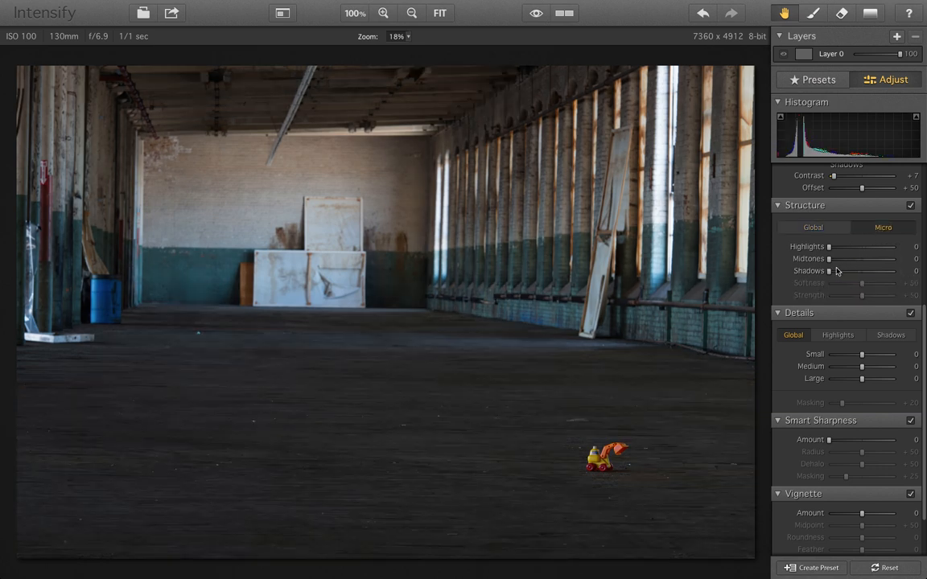
{"action": "left_click_drag", "start_coordinate": [837, 271], "coordinate": [861, 275]}
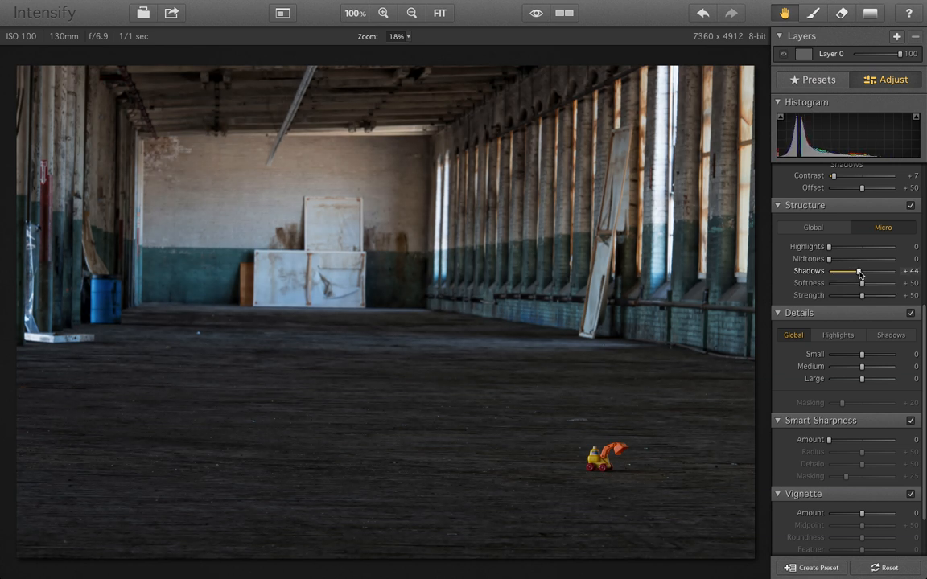
{"action": "double_click", "coordinate": [795, 271]}
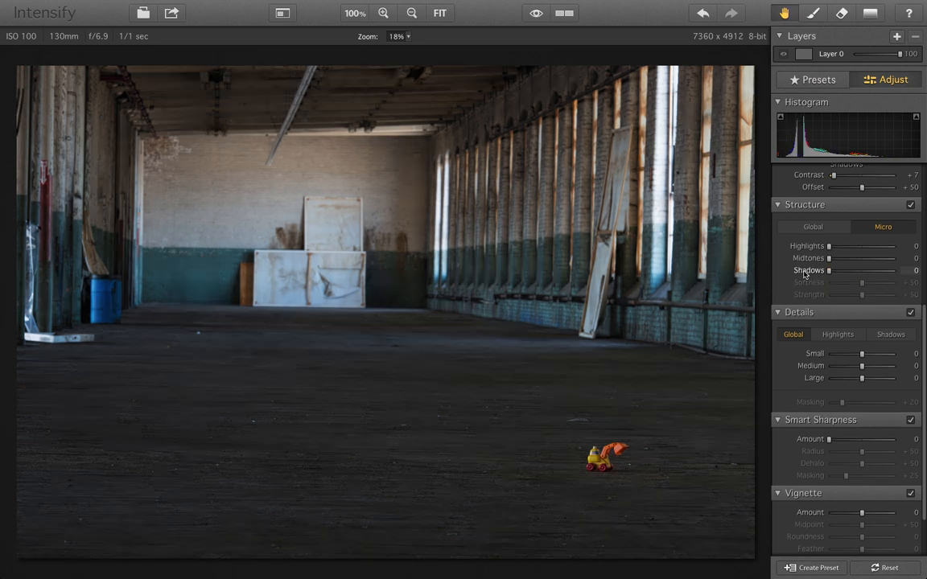
Switch the Structure adjustments off and on again to compare the photo
{"action": "scroll", "coordinate": [799, 273], "scroll_direction": "down", "scroll_amount": 2}
{"action": "scroll", "coordinate": [881, 232], "scroll_direction": "up", "scroll_amount": 2}
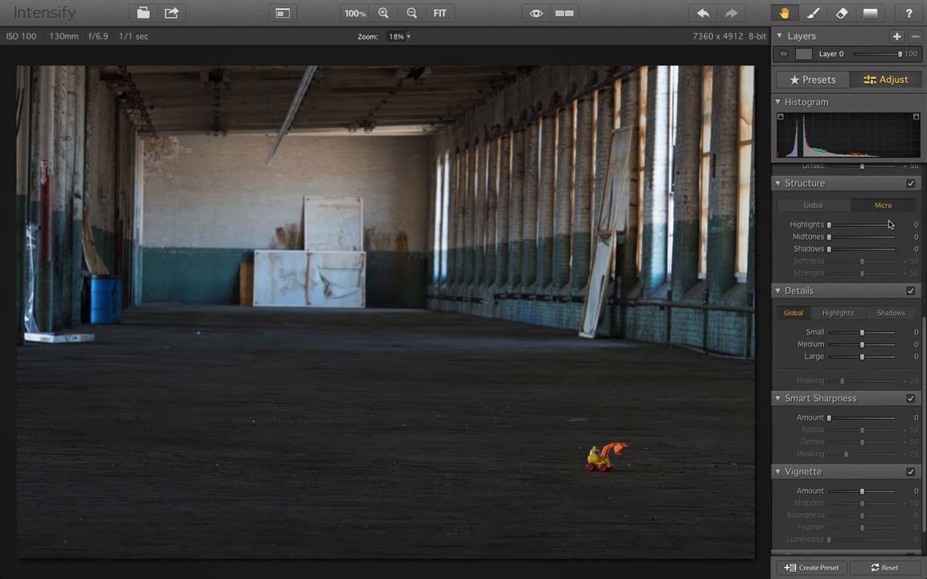
{"action": "left_click", "coordinate": [911, 185]}
{"action": "left_click", "coordinate": [911, 185]}
Try Global Details with Medium at +54, compare it with Details off and on, and reset Medium to 0
{"action": "scroll", "coordinate": [841, 290], "scroll_direction": "down", "scroll_amount": 2}
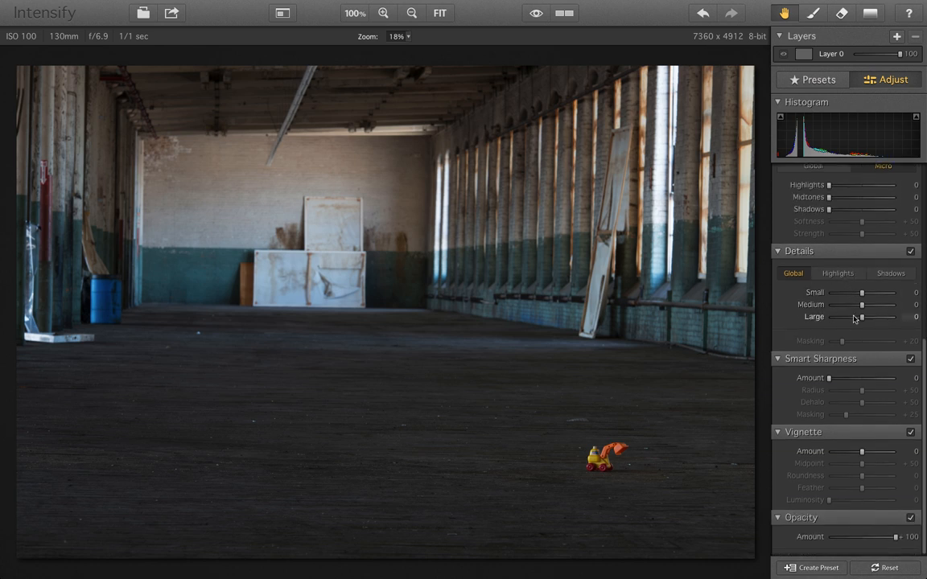
{"action": "left_click_drag", "start_coordinate": [862, 304], "coordinate": [879, 307]}
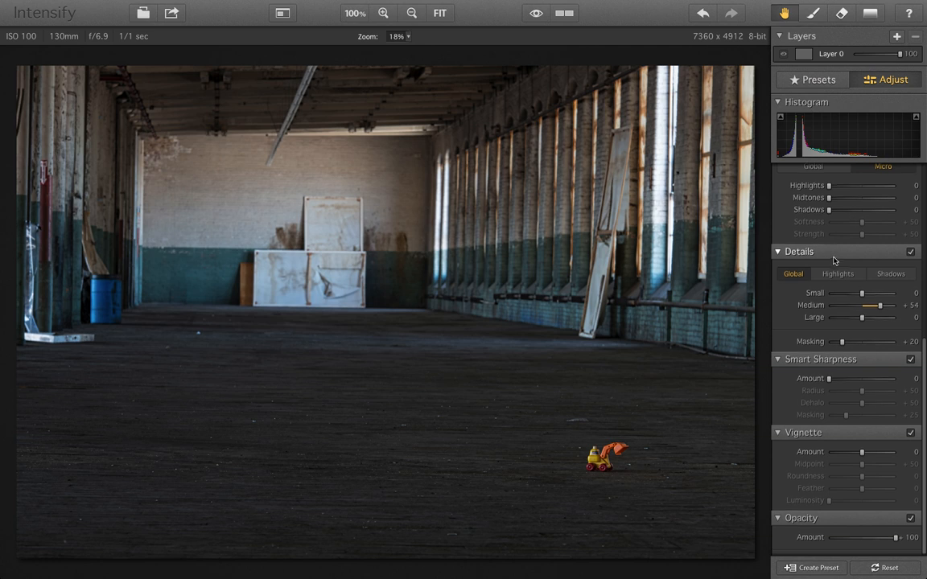
{"action": "scroll", "coordinate": [834, 257], "scroll_direction": "up", "scroll_amount": 1}
{"action": "scroll", "coordinate": [825, 330], "scroll_direction": "down", "scroll_amount": 1}
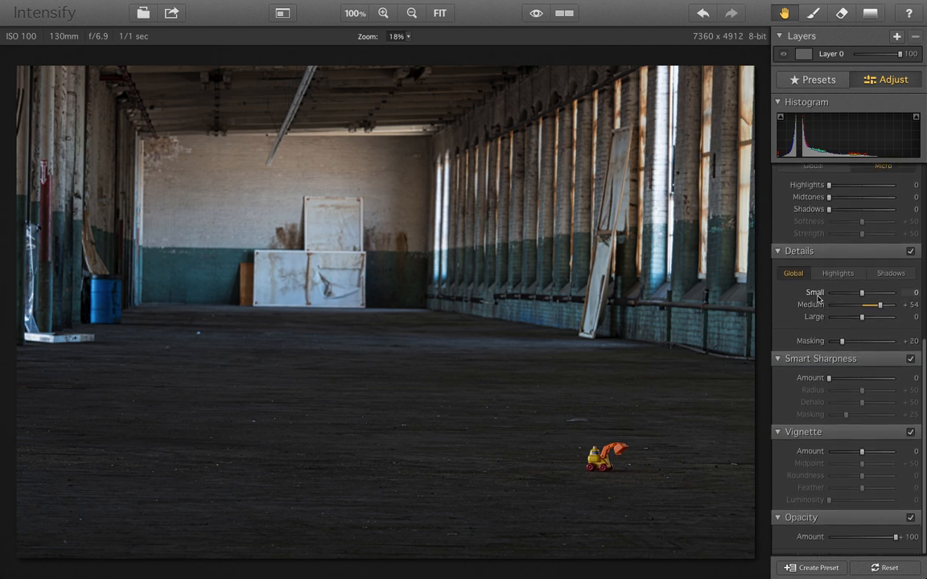
{"action": "left_click", "coordinate": [911, 251]}
{"action": "left_click", "coordinate": [911, 251]}
{"action": "left_click", "coordinate": [885, 252]}
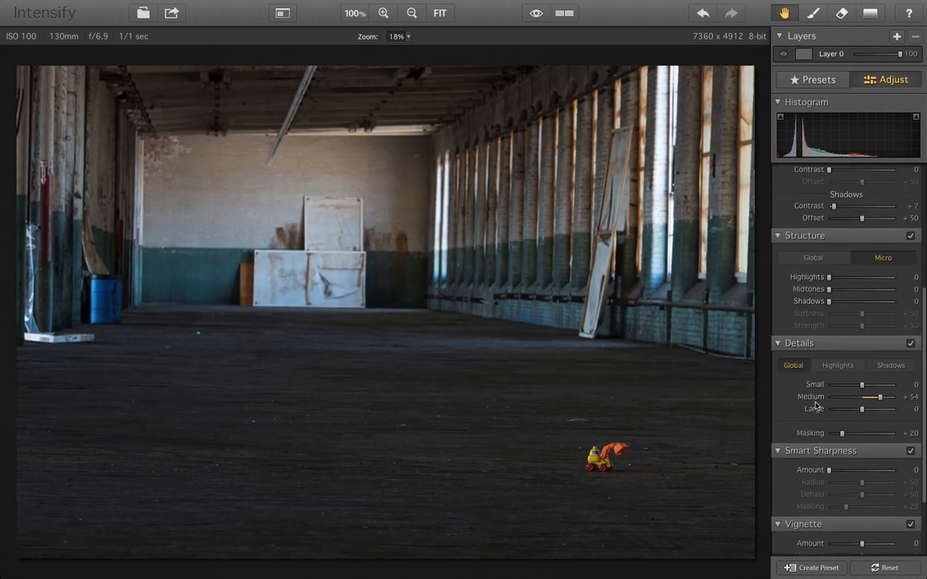
{"action": "double_click", "coordinate": [816, 398]}
Try a Smart Sharpness Amount of +70 and a slightly negative Vignette Amount, resetting each to 0
{"action": "scroll", "coordinate": [817, 398], "scroll_direction": "down", "scroll_amount": 1}
{"action": "scroll", "coordinate": [818, 398], "scroll_direction": "down", "scroll_amount": 3}
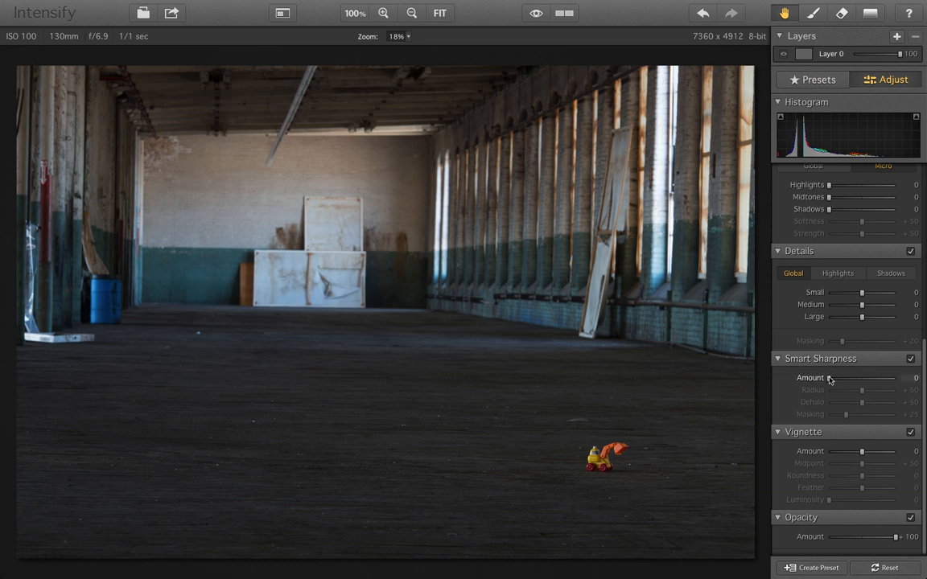
{"action": "left_click_drag", "start_coordinate": [829, 378], "coordinate": [877, 378]}
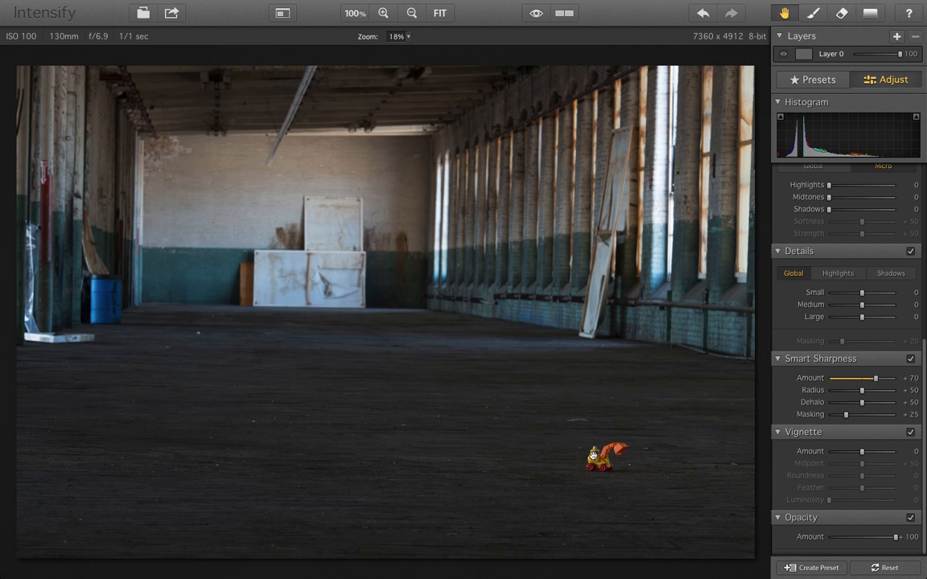
{"action": "double_click", "coordinate": [813, 380]}
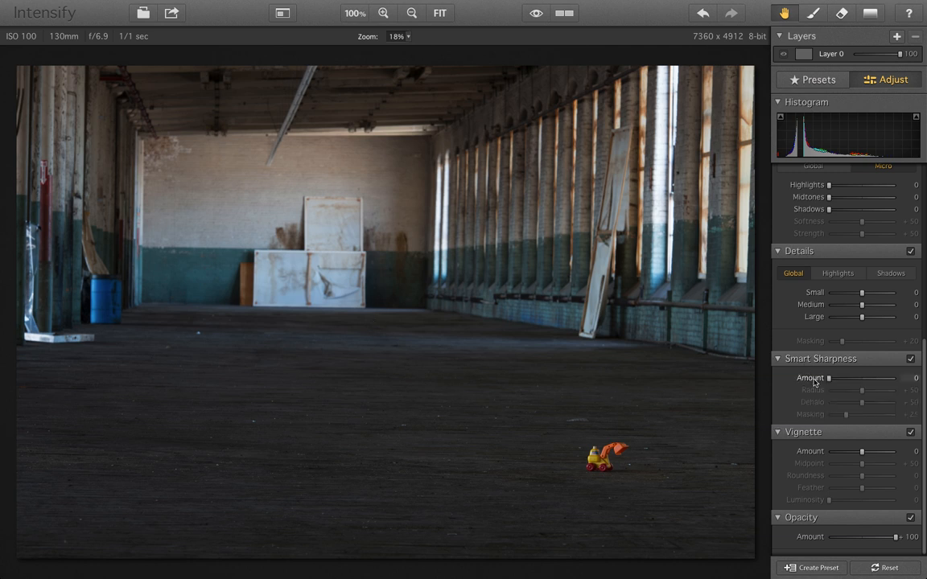
{"action": "mouse_move", "coordinate": [862, 451]}
{"action": "left_mouse_down"}
{"action": "mouse_move", "coordinate": [831, 451]}
{"action": "mouse_move", "coordinate": [864, 455]}
{"action": "mouse_move", "coordinate": [855, 450]}
{"action": "left_mouse_up"}
{"action": "double_click", "coordinate": [800, 453]}
{"action": "scroll", "coordinate": [881, 238], "scroll_direction": "up", "scroll_amount": 6}
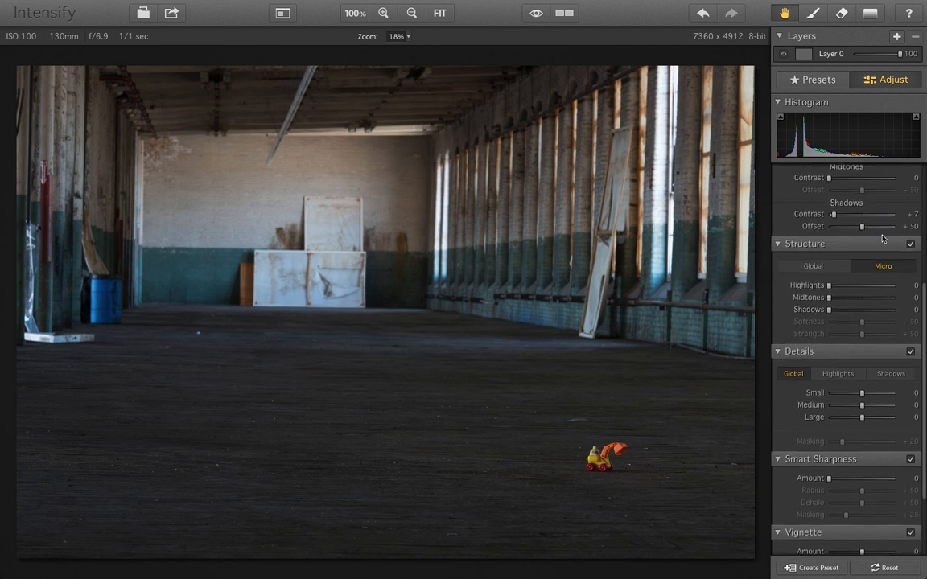
{"action": "scroll", "coordinate": [882, 239], "scroll_direction": "up", "scroll_amount": 2}
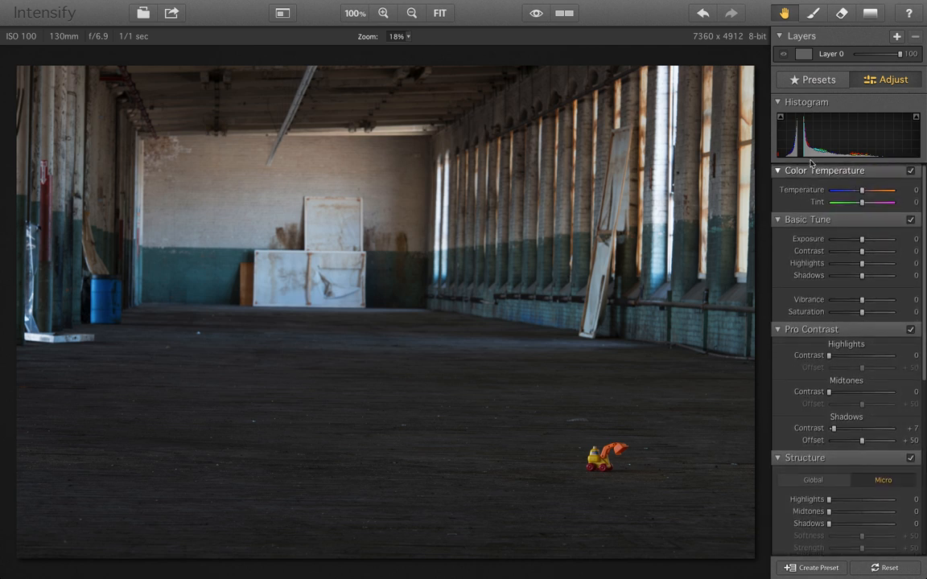
{"action": "scroll", "coordinate": [824, 363], "scroll_direction": "down", "scroll_amount": 5}
{"action": "scroll", "coordinate": [824, 364], "scroll_direction": "up", "scroll_amount": 5}
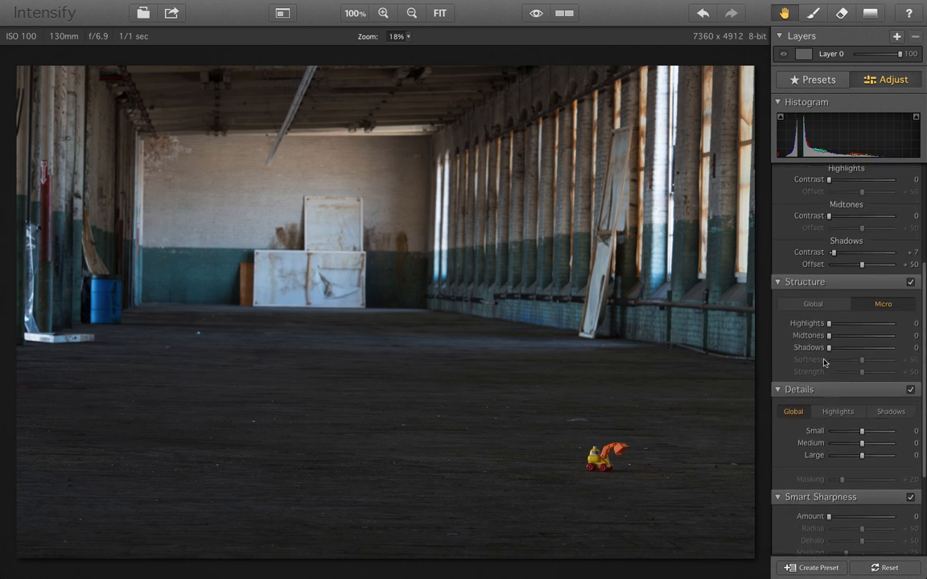
{"action": "scroll", "coordinate": [825, 364], "scroll_direction": "down", "scroll_amount": 1}
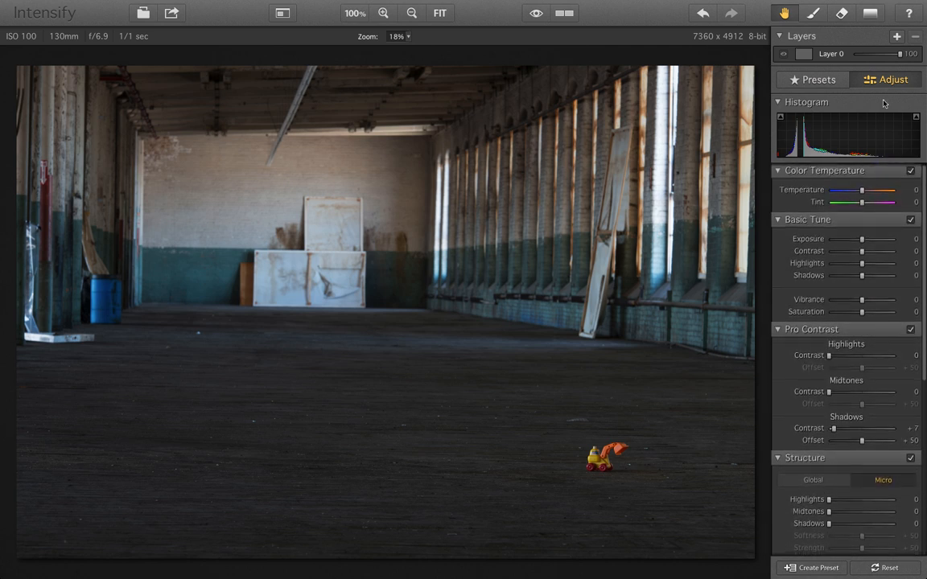
Add a new layer above Layer 0, try a lower opacity on it, and delete it
{"action": "left_click", "coordinate": [895, 38]}
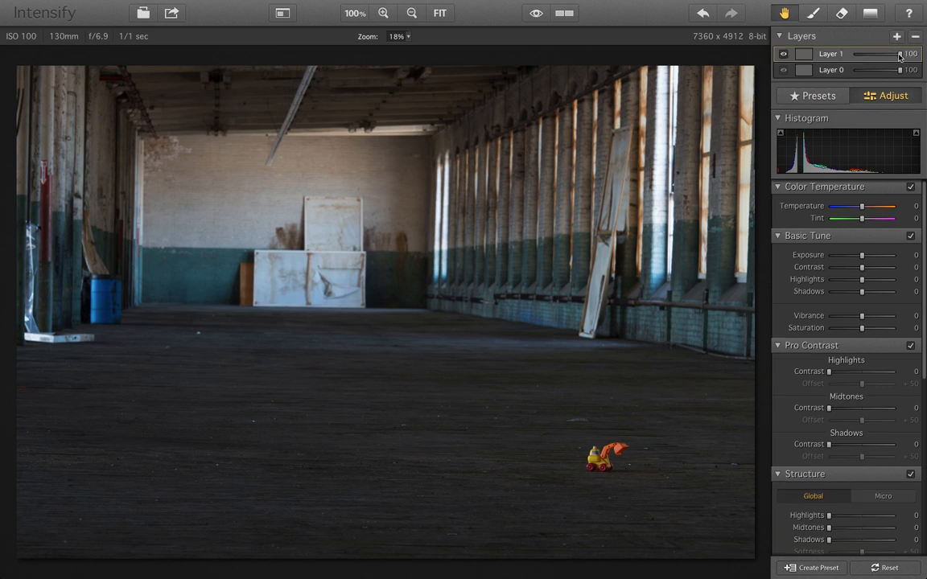
{"action": "left_click_drag", "start_coordinate": [899, 54], "coordinate": [872, 54]}
{"action": "key", "text": "Delete"}
Activate the mask brush, reduce its size to 190, and return to the Hand tool
{"action": "left_click", "coordinate": [815, 14]}
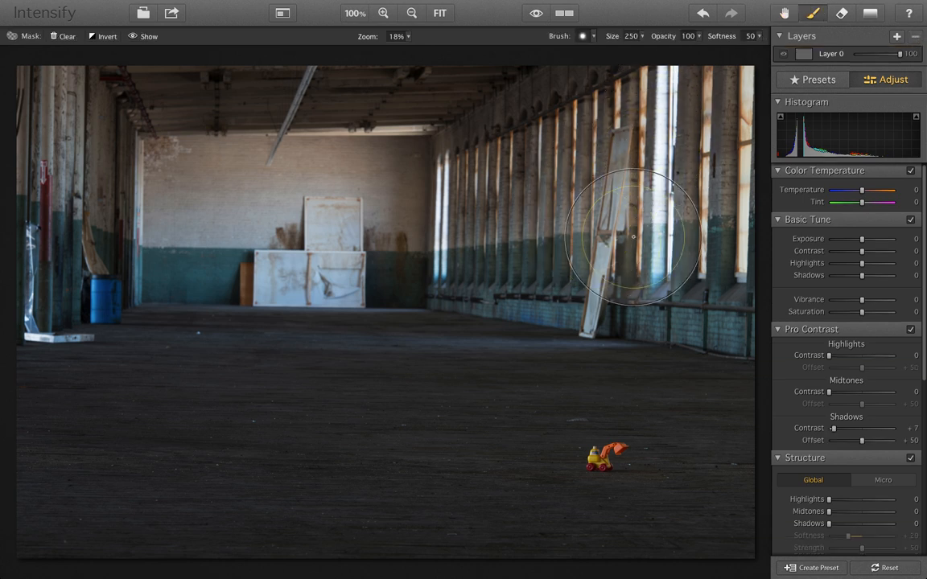
{"action": "key", "text": "bracketleft"}
{"action": "key", "text": "bracketleft"}
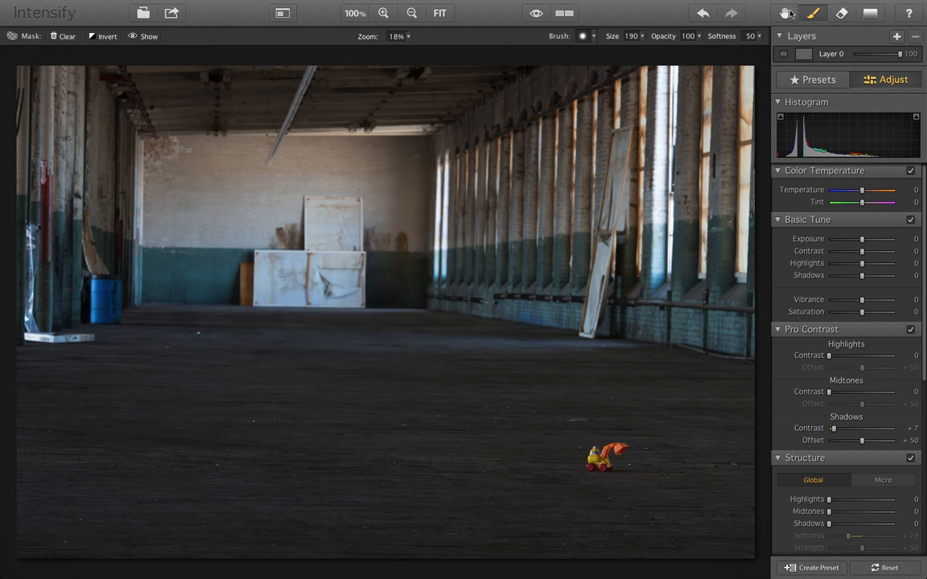
{"action": "key", "text": "h"}
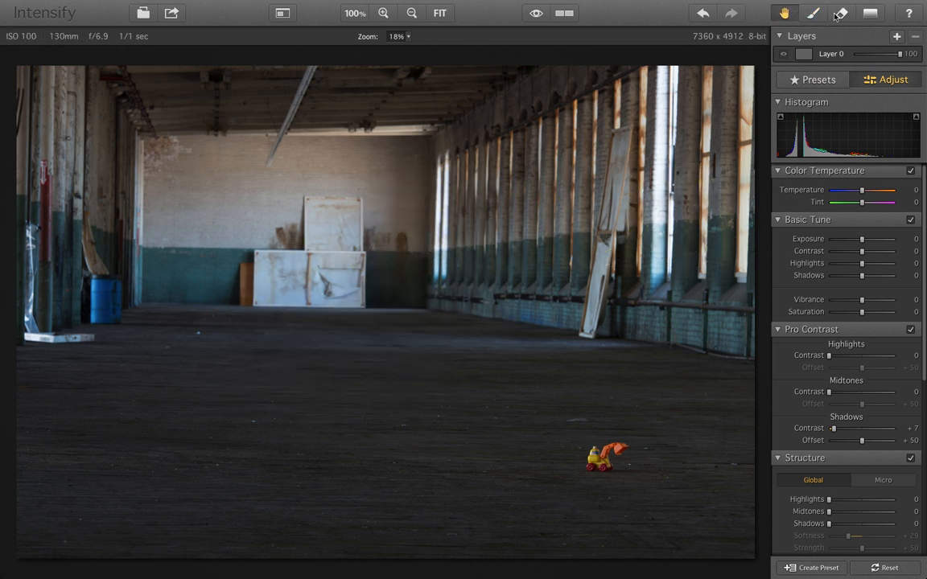
Try a gradient mask on Layer 0, moving its centre slightly up onto the base of the back wall
{"action": "key", "text": "b"}
{"action": "key", "text": "g"}
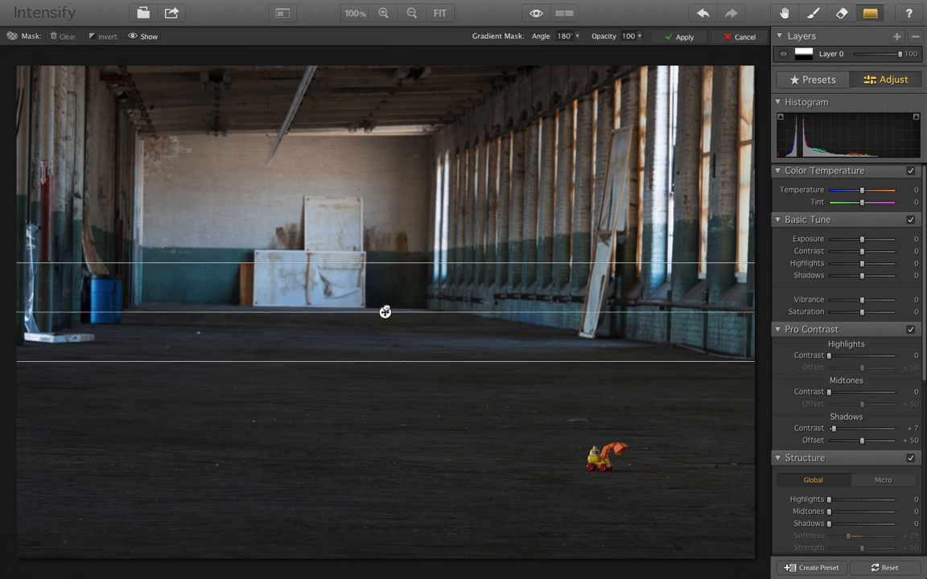
{"action": "mouse_move", "coordinate": [385, 312]}
{"action": "left_mouse_down"}
{"action": "mouse_move", "coordinate": [393, 270]}
{"action": "mouse_move", "coordinate": [389, 296]}
{"action": "left_mouse_up"}
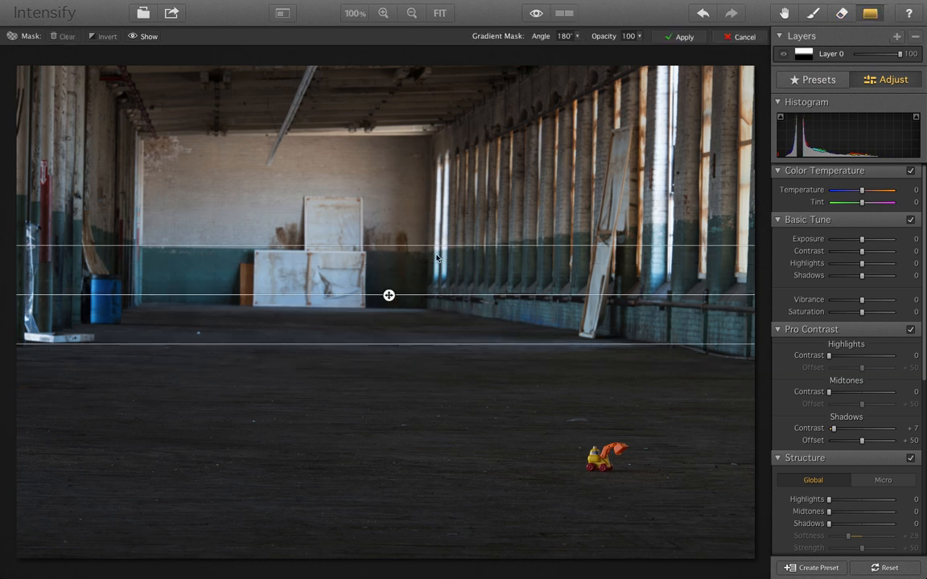
Activate the mask brush, show its brush settings, and reduce the brush size to 176
{"action": "left_click", "coordinate": [816, 15]}
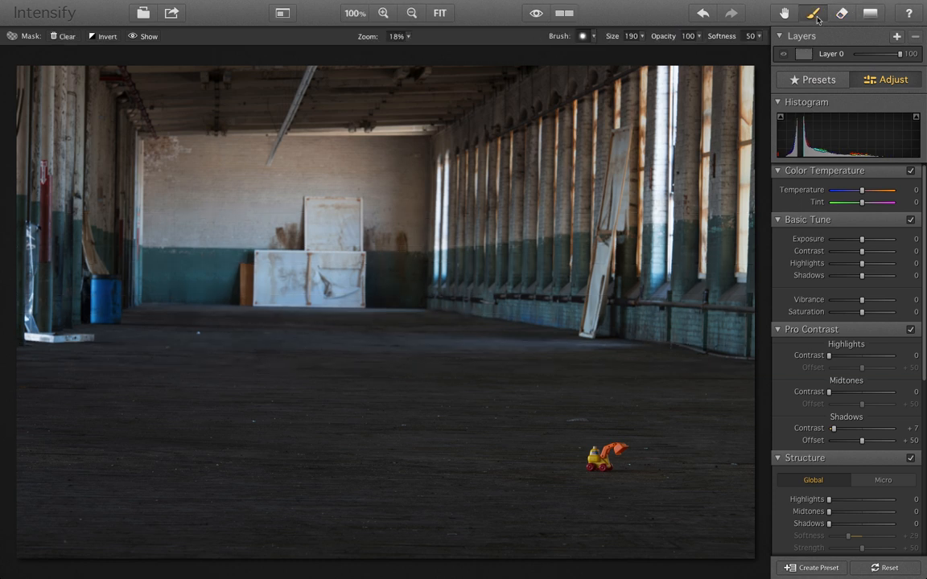
{"action": "left_click", "coordinate": [593, 36]}
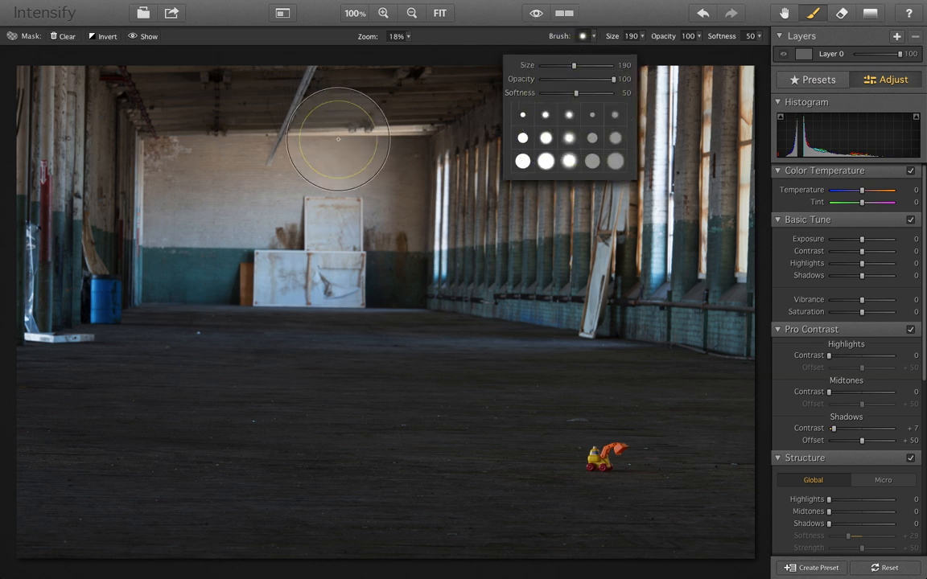
{"action": "scroll", "coordinate": [338, 140], "scroll_direction": "down", "scroll_amount": 5}
{"action": "scroll", "coordinate": [338, 139], "scroll_direction": "up", "scroll_amount": 3}
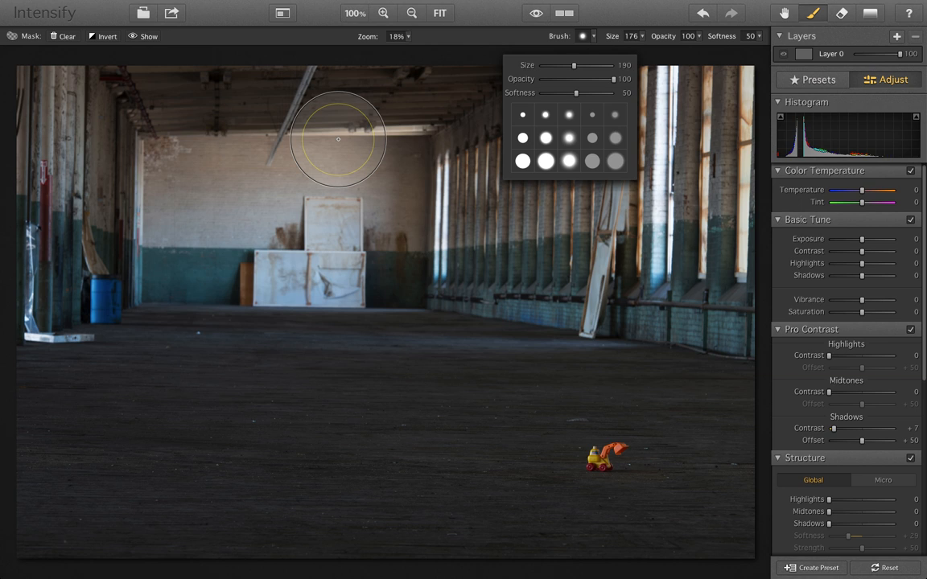
Compare the before and after versions side by side and stacked, and return to the single-photo view
{"action": "left_click", "coordinate": [564, 13]}
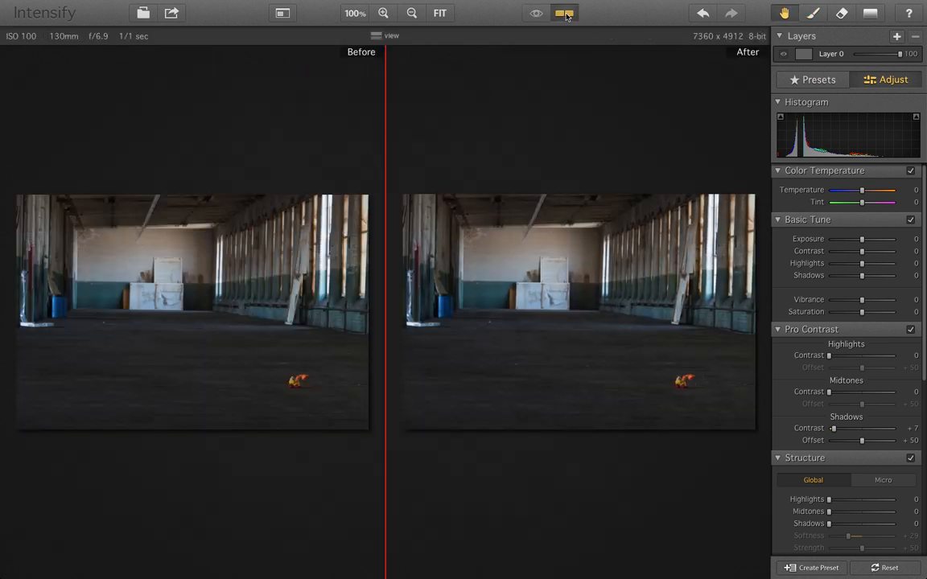
{"action": "left_click", "coordinate": [565, 16]}
{"action": "left_click", "coordinate": [565, 16]}
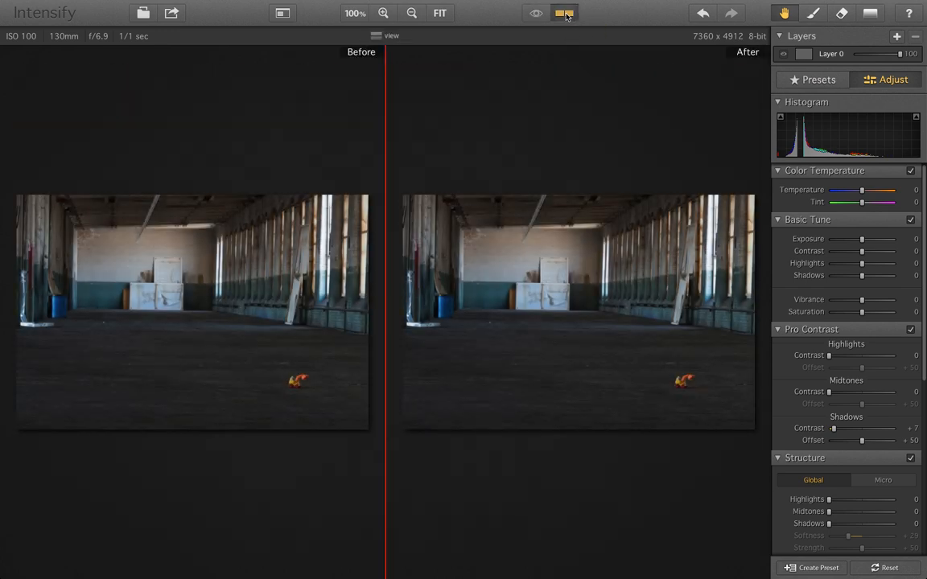
{"action": "left_click", "coordinate": [391, 37]}
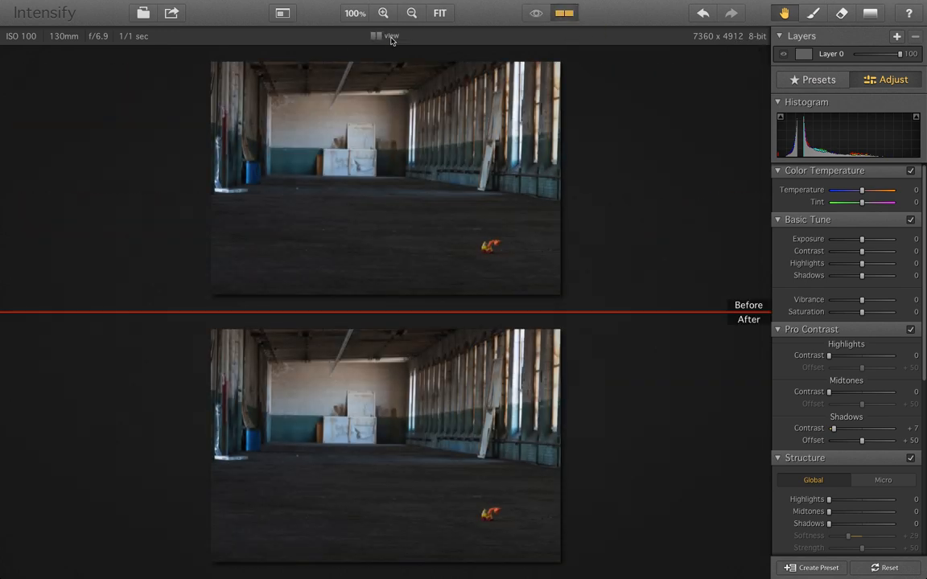
{"action": "left_click", "coordinate": [390, 37]}
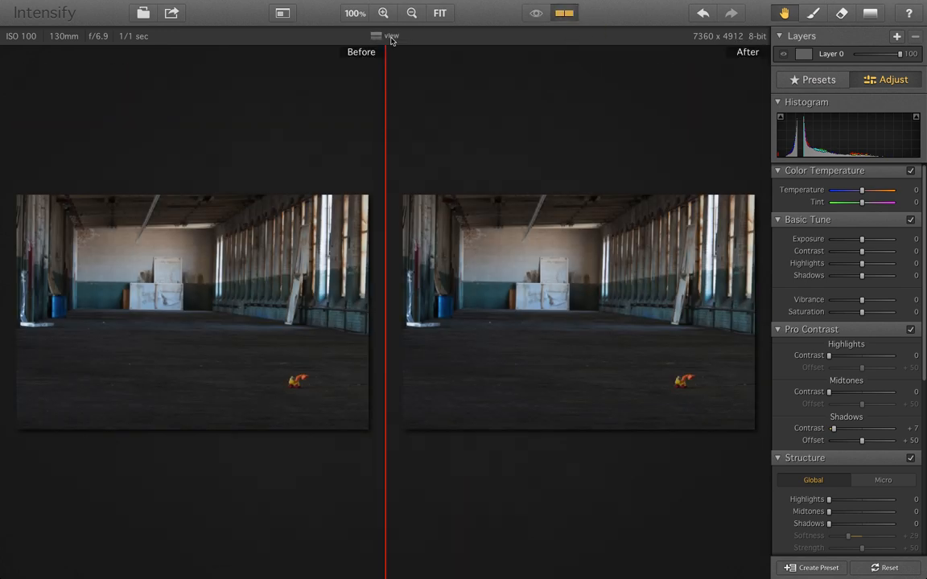
{"action": "left_click", "coordinate": [561, 12]}
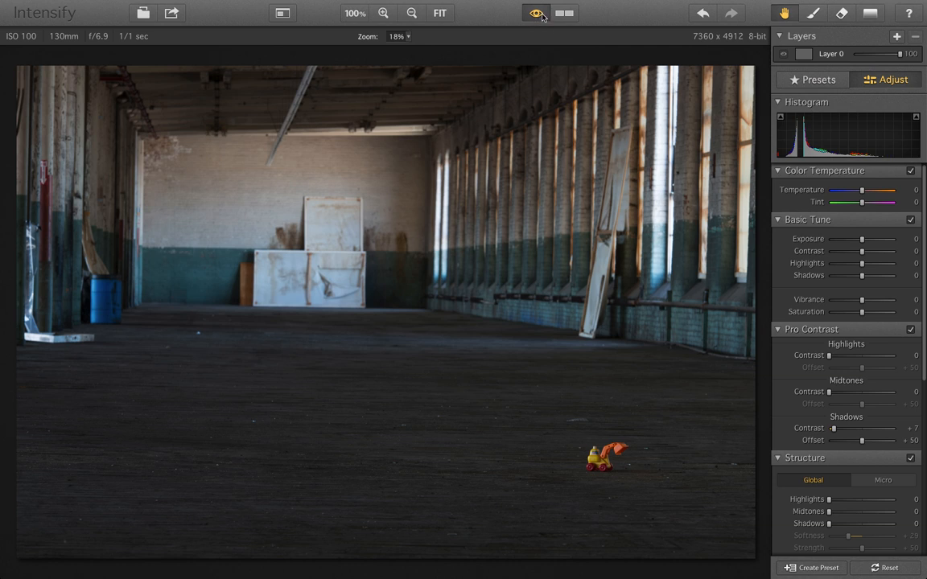
Try Exposure at -61, compare it with the original photo, and reset Exposure to 0
{"action": "left_click", "coordinate": [540, 15]}
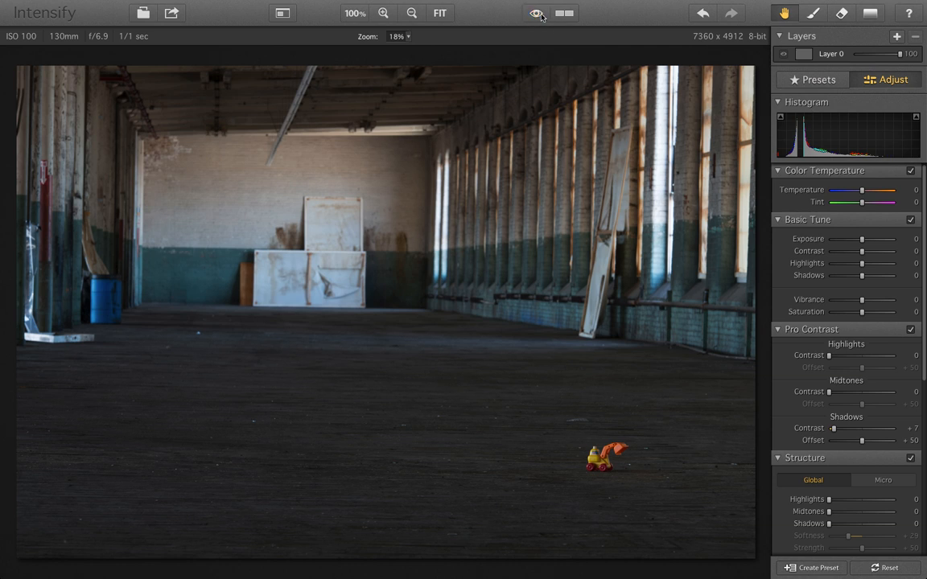
{"action": "left_click", "coordinate": [842, 240]}
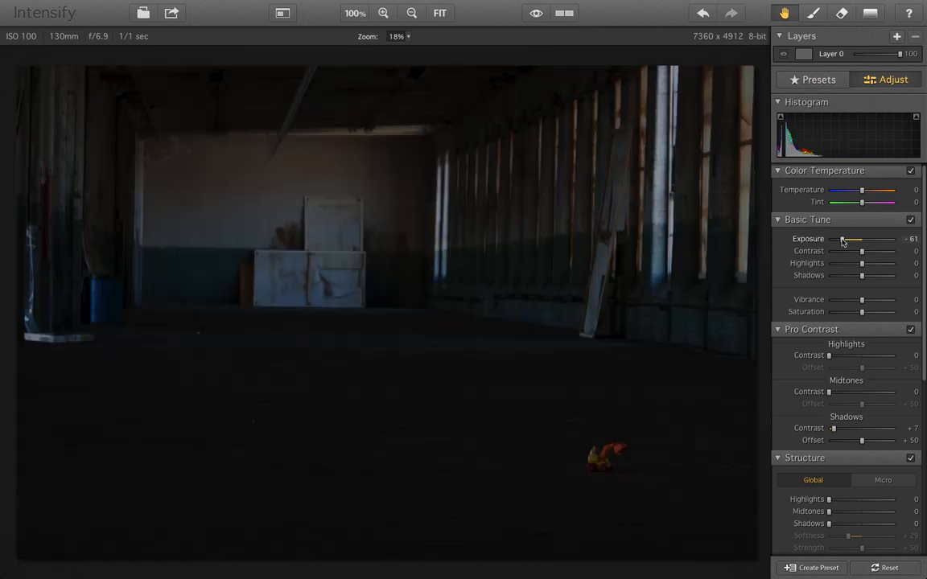
{"action": "left_click", "coordinate": [536, 14]}
{"action": "double_click", "coordinate": [809, 239]}
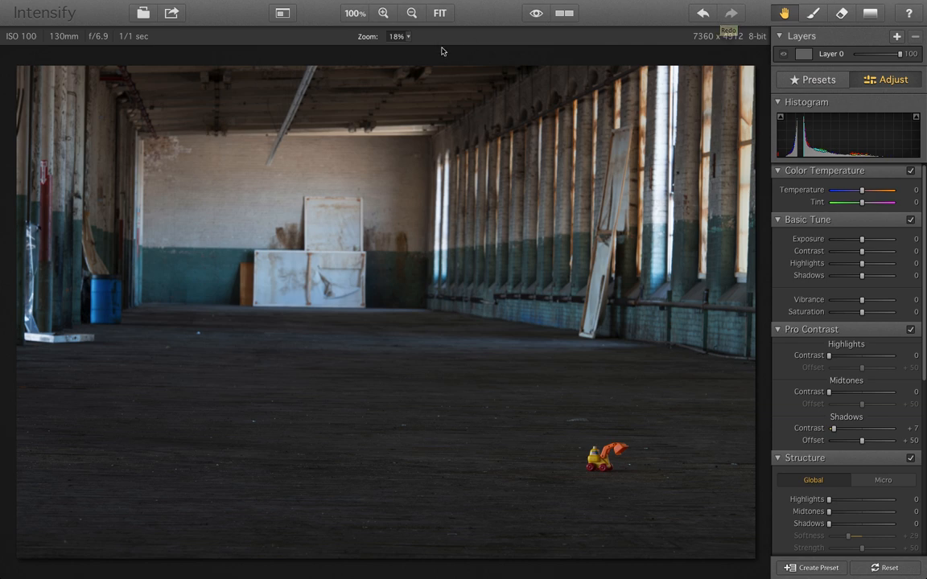
Inspect the photo at high magnification and at 4% with the navigator, hide the navigator, and fit the photo to the window
{"action": "left_click", "coordinate": [364, 17]}
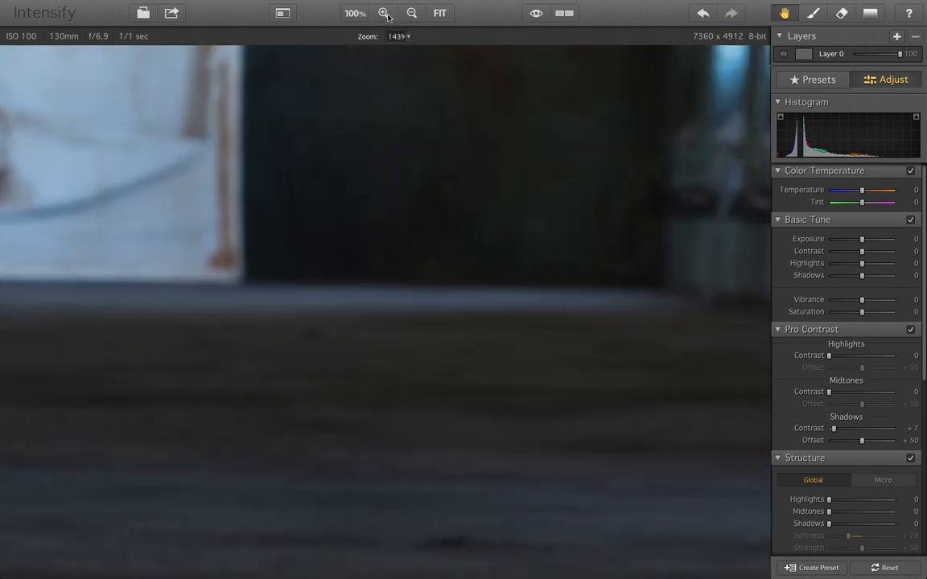
{"action": "left_click", "coordinate": [439, 14]}
{"action": "left_click", "coordinate": [282, 14]}
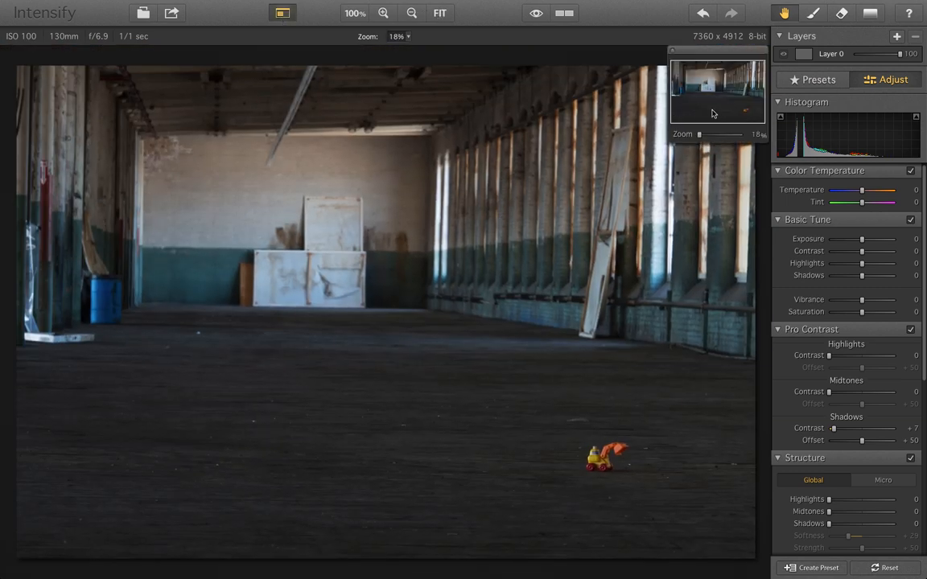
{"action": "mouse_move", "coordinate": [699, 134]}
{"action": "left_mouse_down"}
{"action": "mouse_move", "coordinate": [714, 134]}
{"action": "mouse_move", "coordinate": [697, 134]}
{"action": "left_mouse_up"}
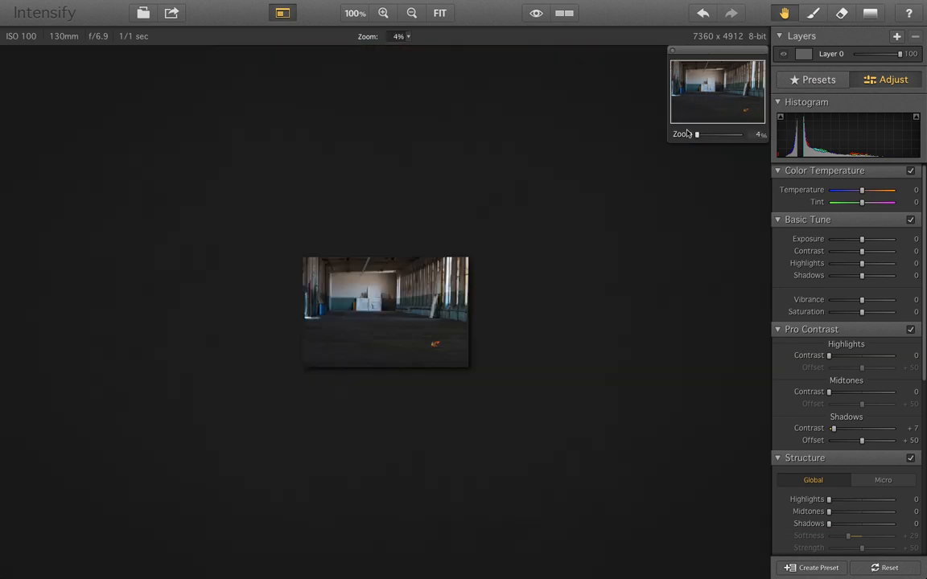
{"action": "left_click", "coordinate": [286, 14]}
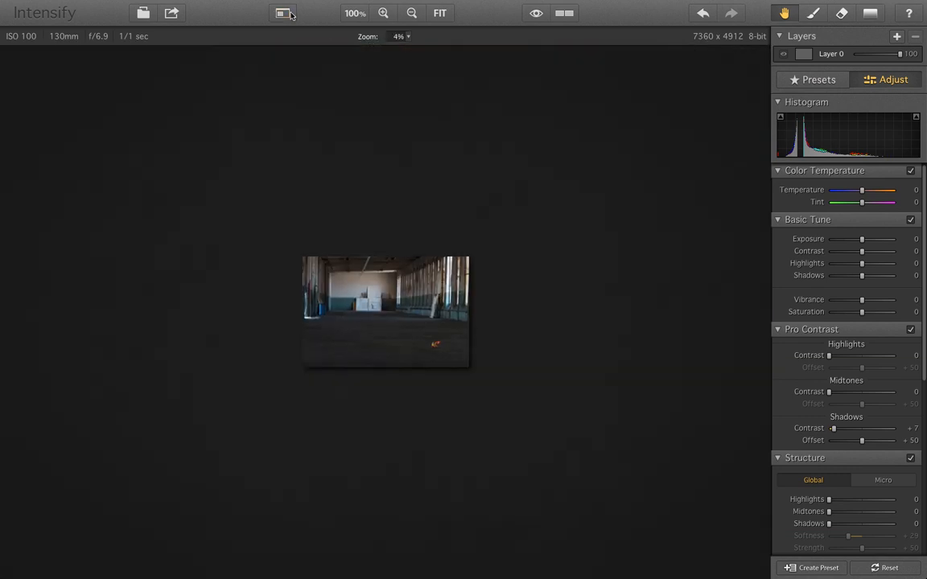
{"action": "left_click", "coordinate": [437, 13]}
Review the export, sharing and print options for the photo, and close them without choosing one
{"action": "left_click", "coordinate": [171, 13]}
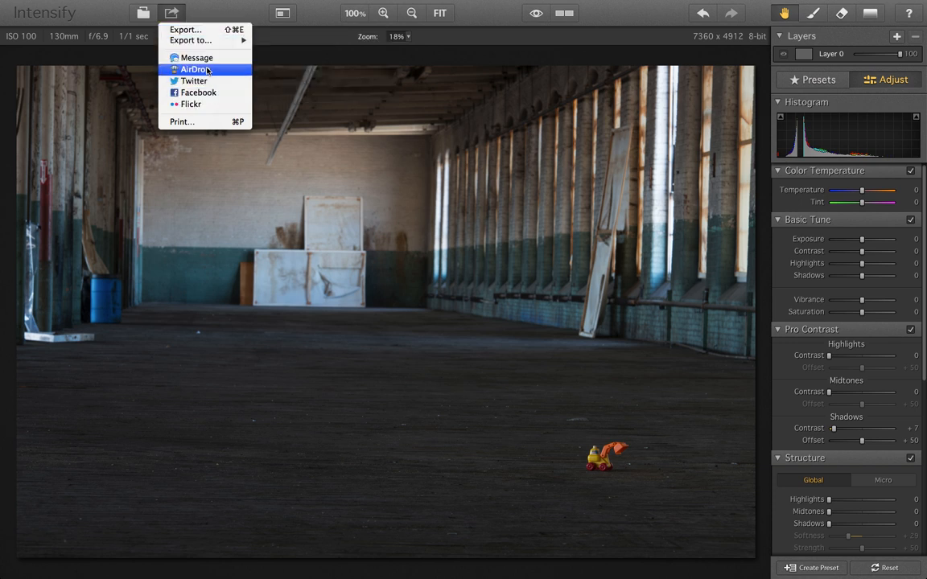
{"action": "mouse_move", "coordinate": [223, 45]}
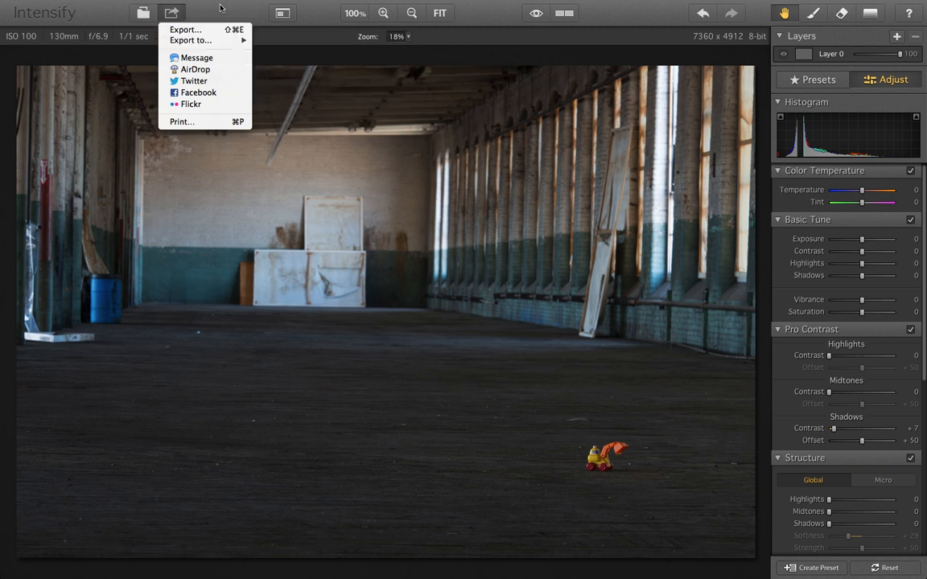
{"action": "left_click", "coordinate": [201, 8]}
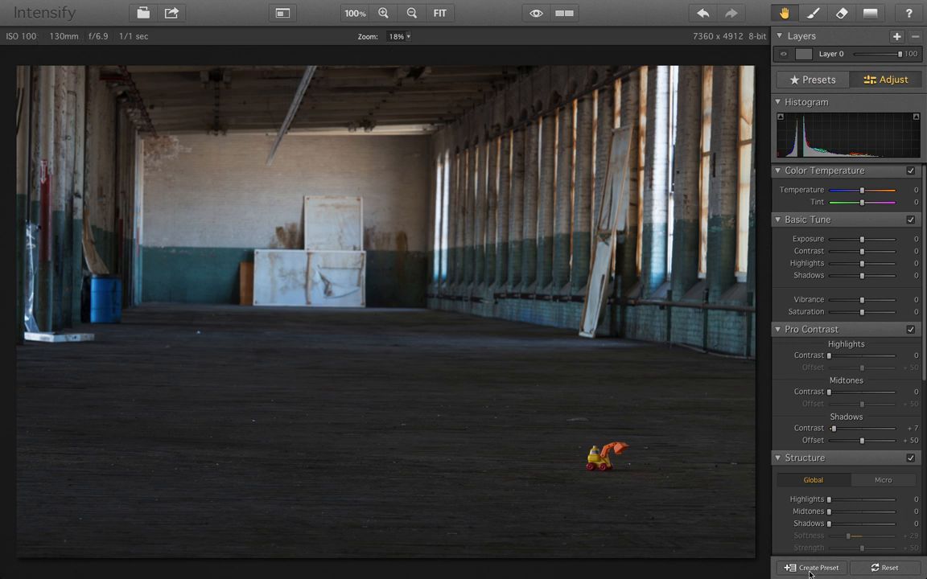
Apply the custom user preset Tiny Truck to the photo
{"action": "left_click", "coordinate": [819, 80]}
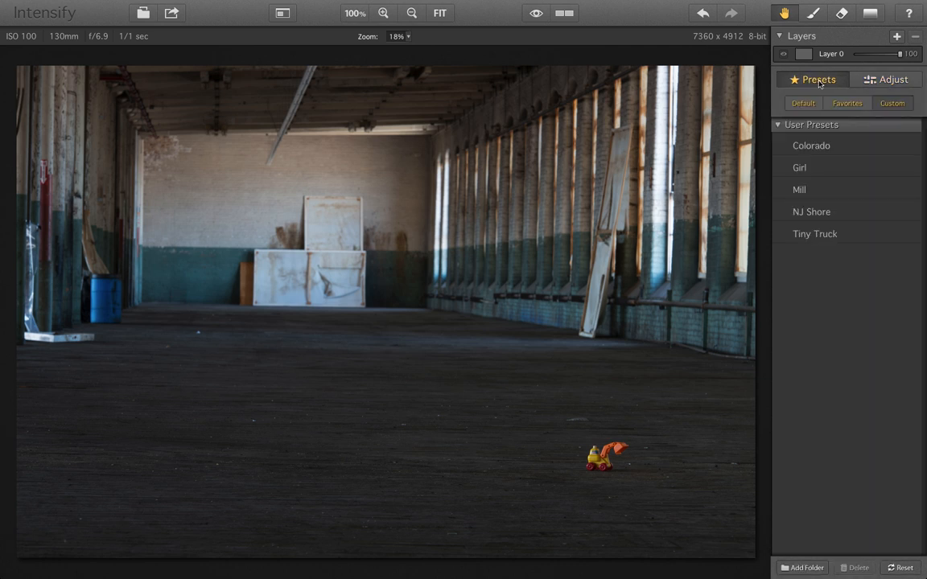
{"action": "left_click", "coordinate": [811, 232]}
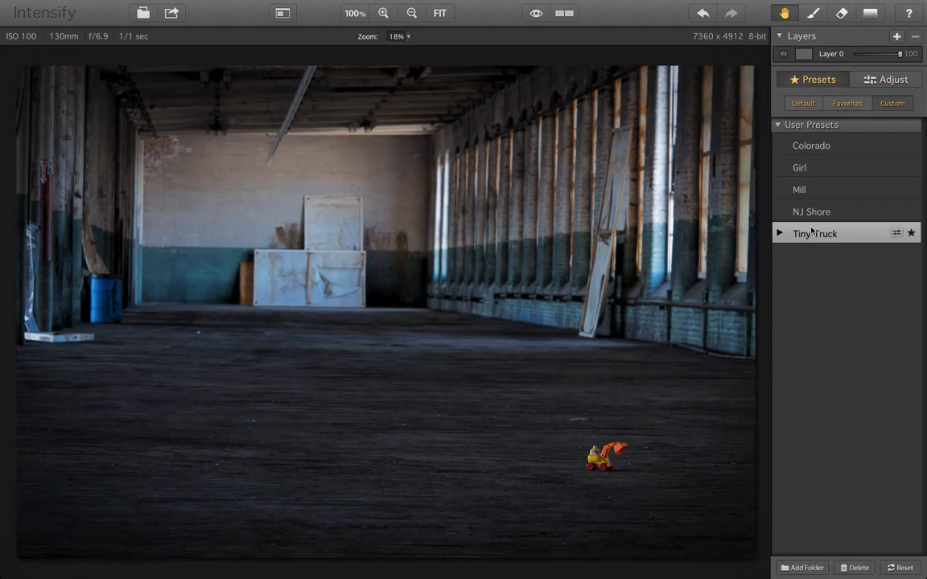